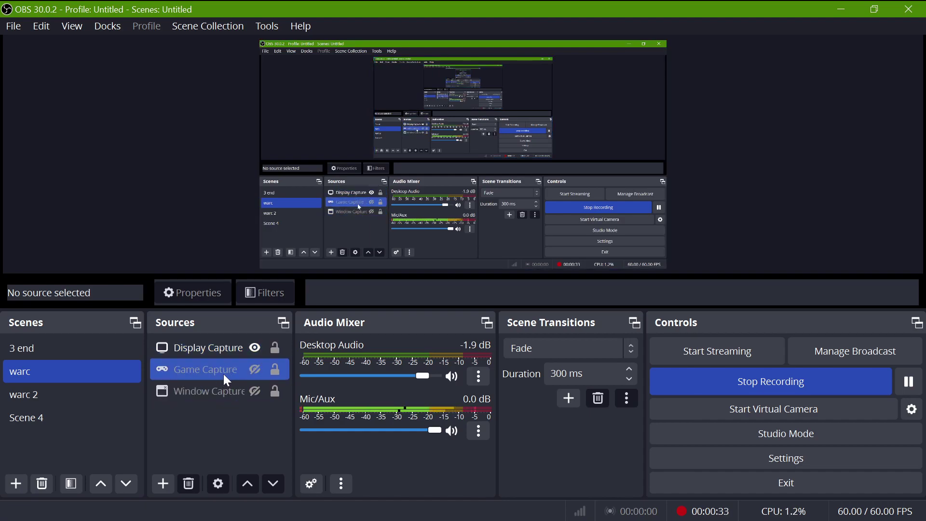
# Inspect the Game Capture, Window Capture and Display Capture sources' settings, then clear the source selection
pyautogui.click(216, 373)
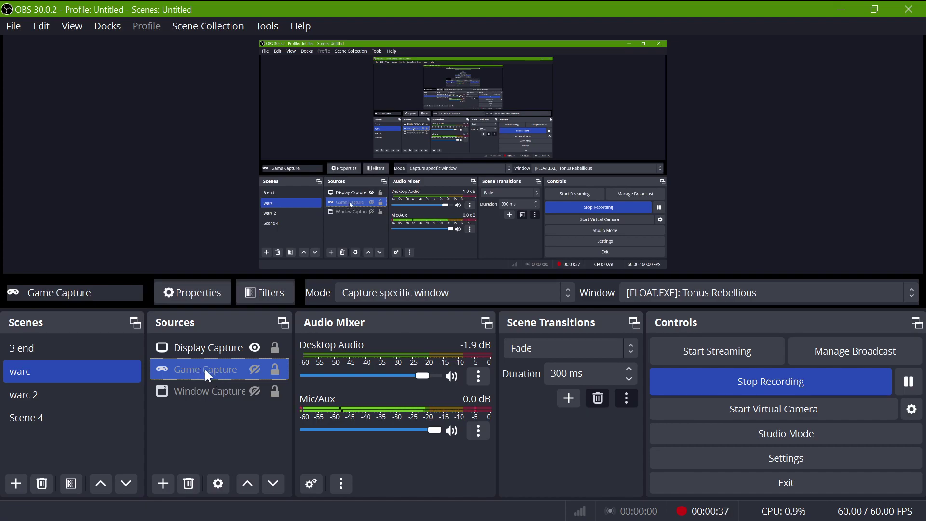
pyautogui.keyDown('ctrl'); pyautogui.click(213, 386); pyautogui.keyUp('ctrl')
pyautogui.click(222, 392)
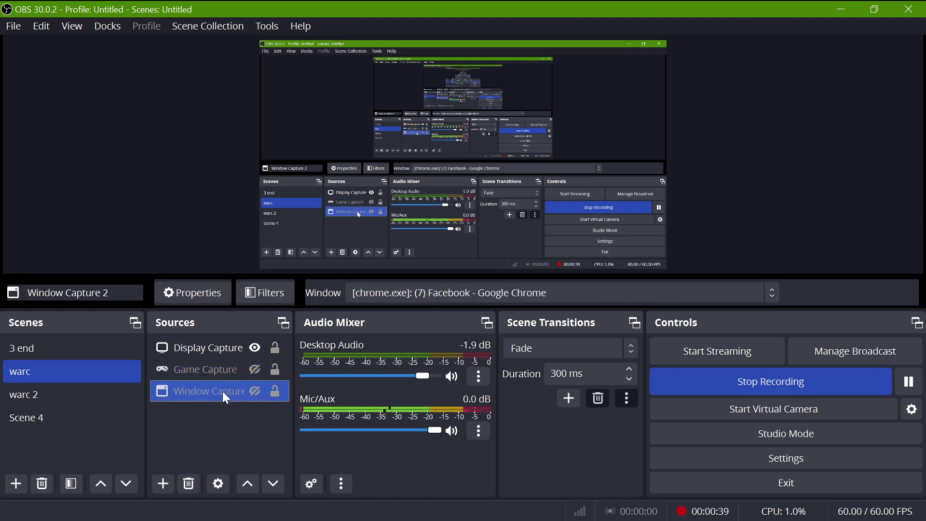
pyautogui.click(210, 354)
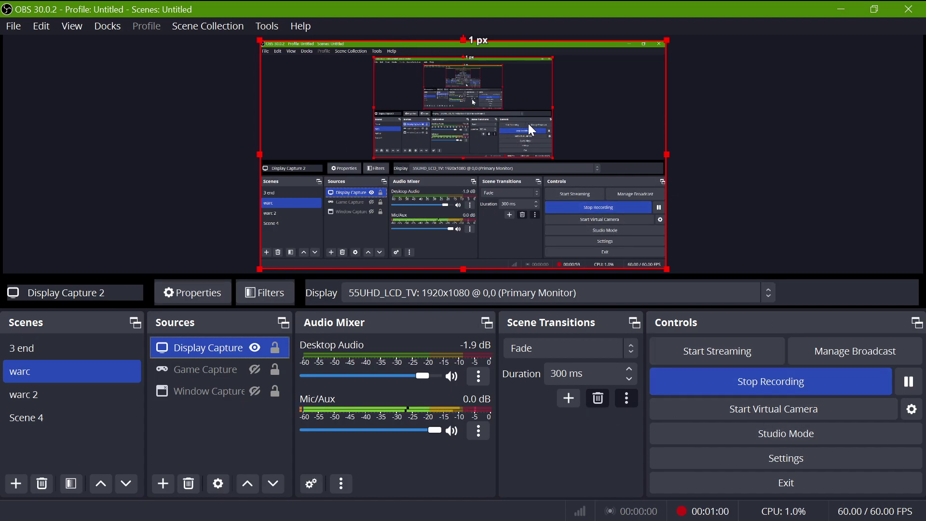
pyautogui.click(732, 208)
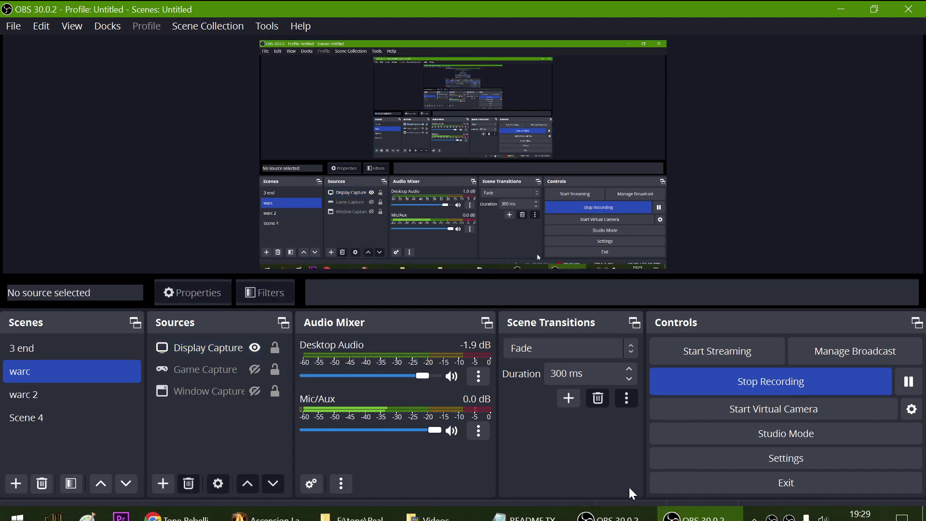
# Switch to the idle second OBS instance and open its Video settings
pyautogui.click(613, 513)
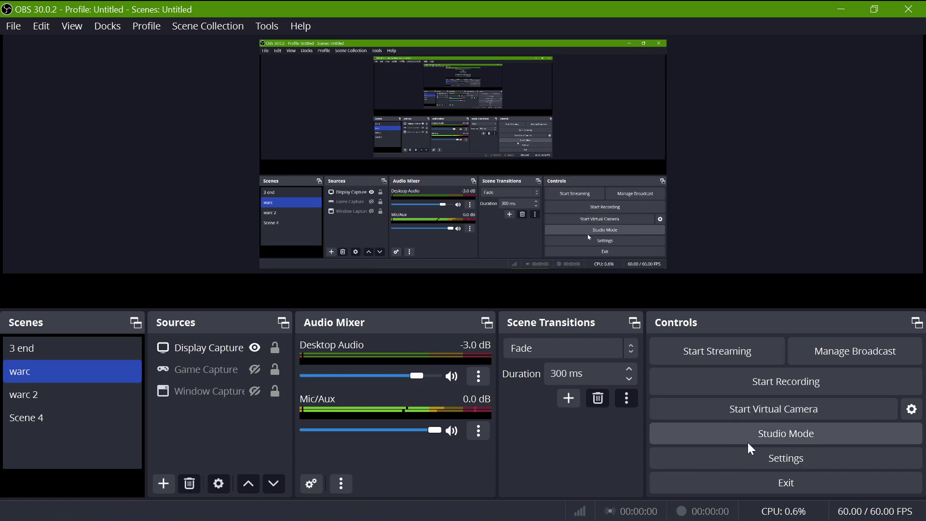
pyautogui.click(770, 459)
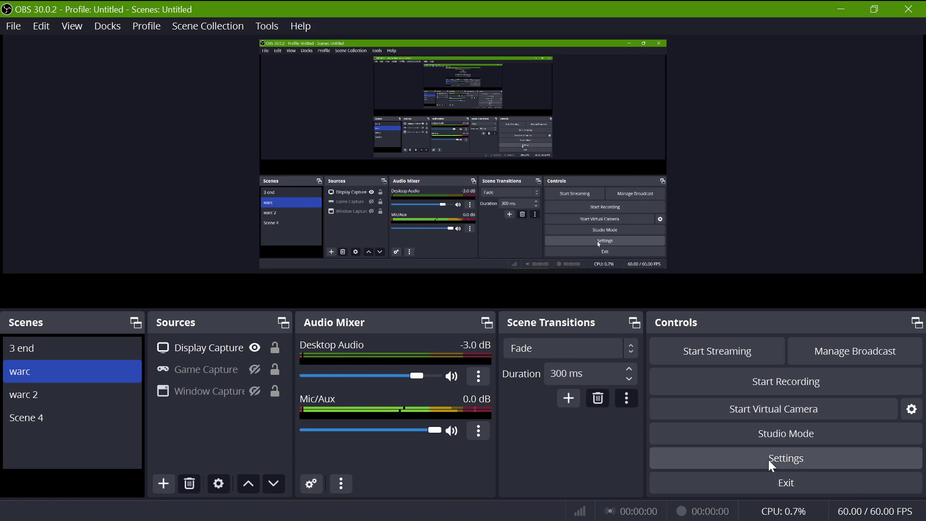
pyautogui.click(178, 102)
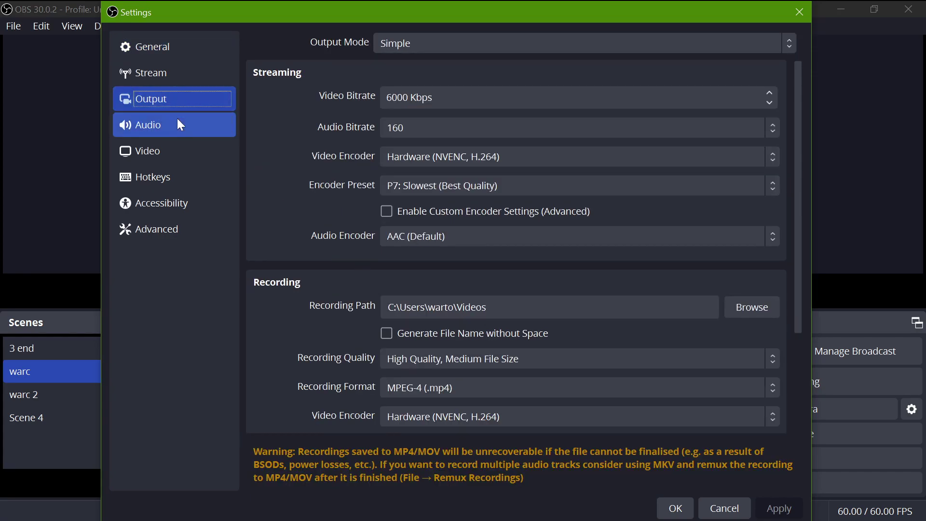
pyautogui.click(175, 151)
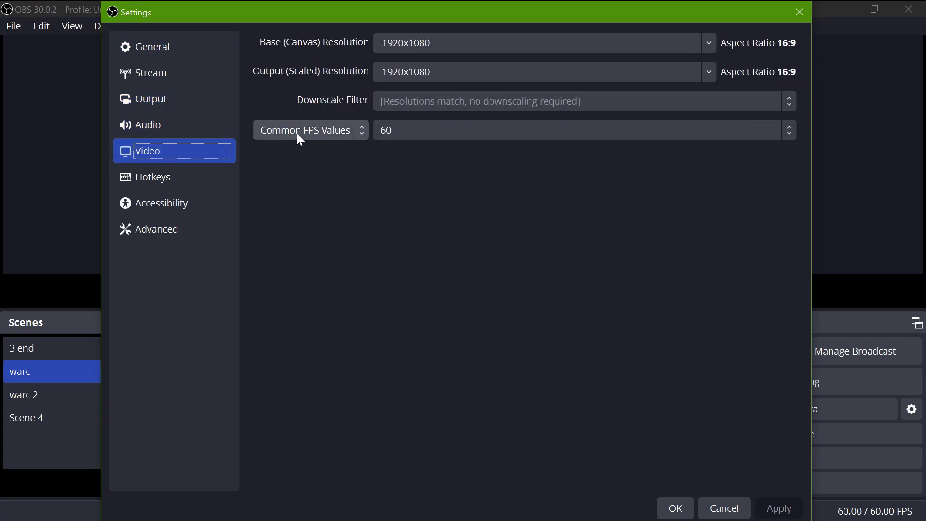
# Change the base canvas from 1920x1080 to 800x600, set output to 800x600, and save
pyautogui.click(712, 44)
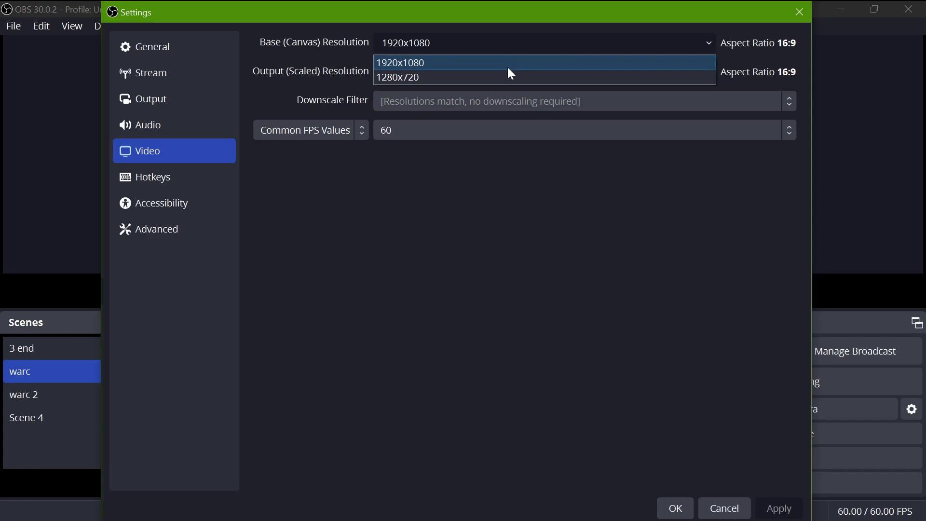
pyautogui.press('Escape')
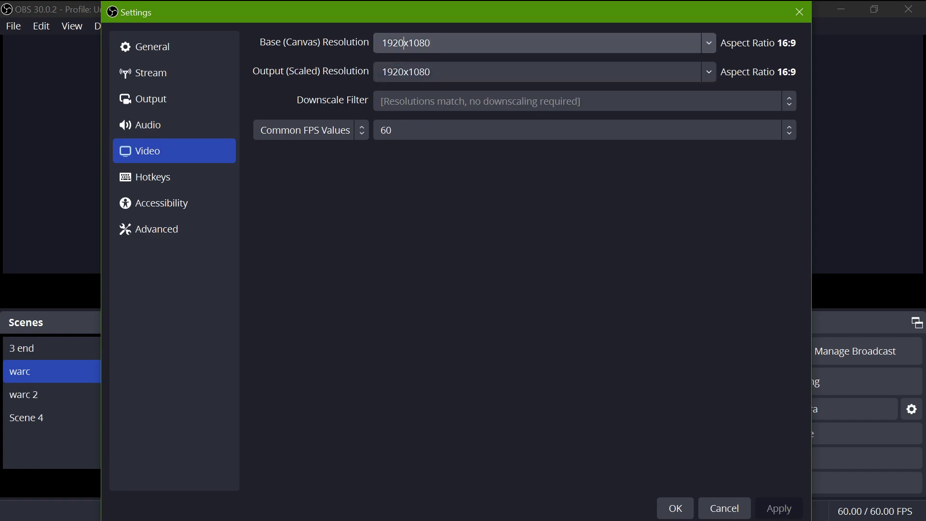
pyautogui.moveTo(403, 42); pyautogui.dragTo(372, 51)
pyautogui.write('800')
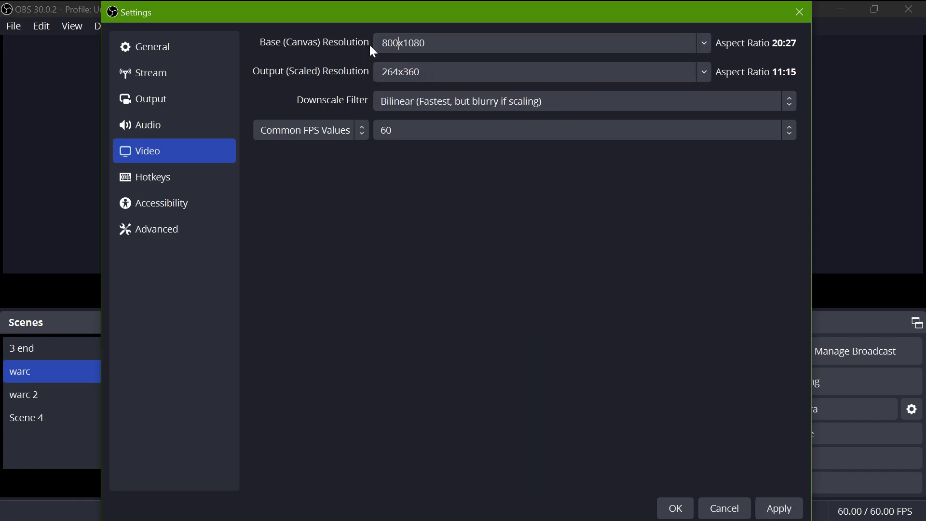
pyautogui.moveTo(404, 44); pyautogui.dragTo(425, 43)
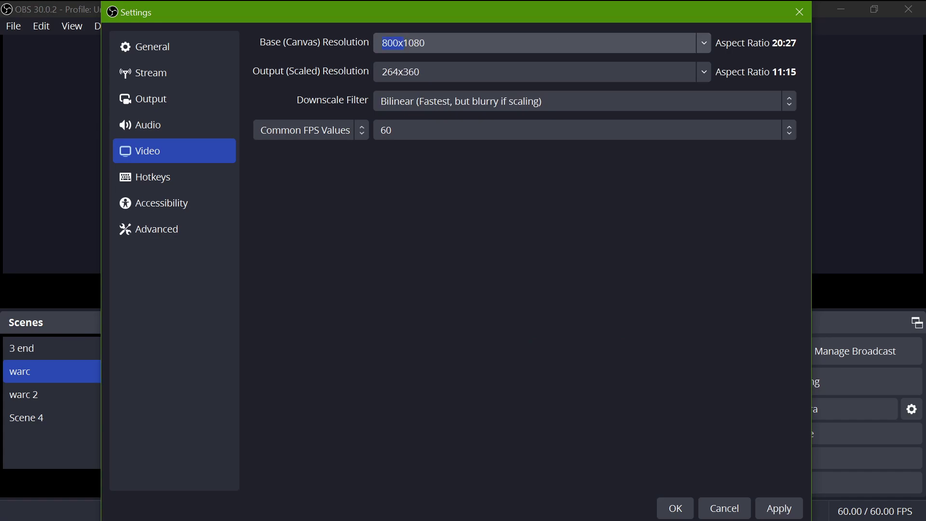
pyautogui.write('600')
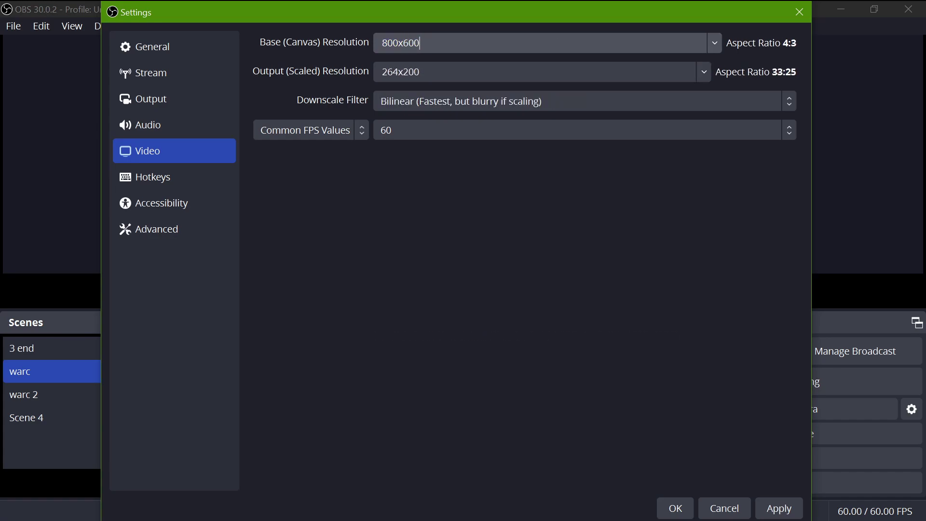
pyautogui.click(703, 72)
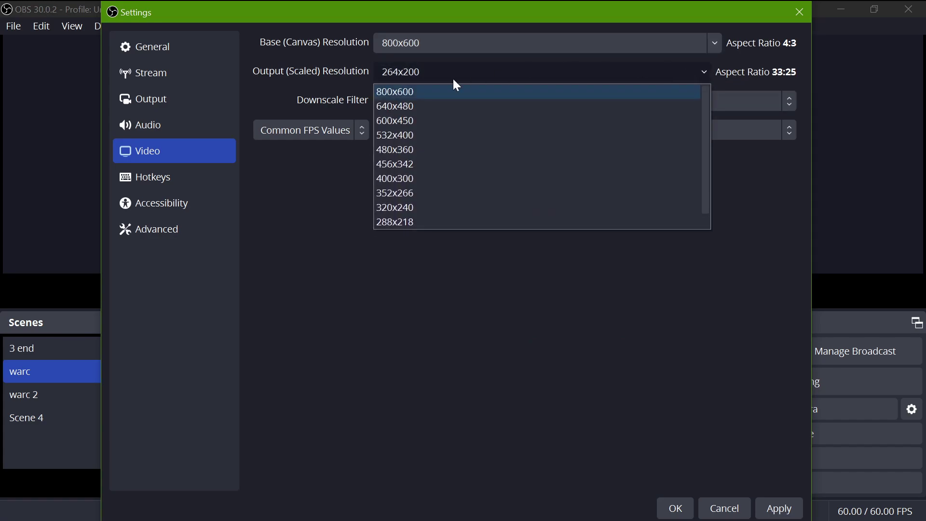
pyautogui.click(423, 95)
pyautogui.click(772, 507)
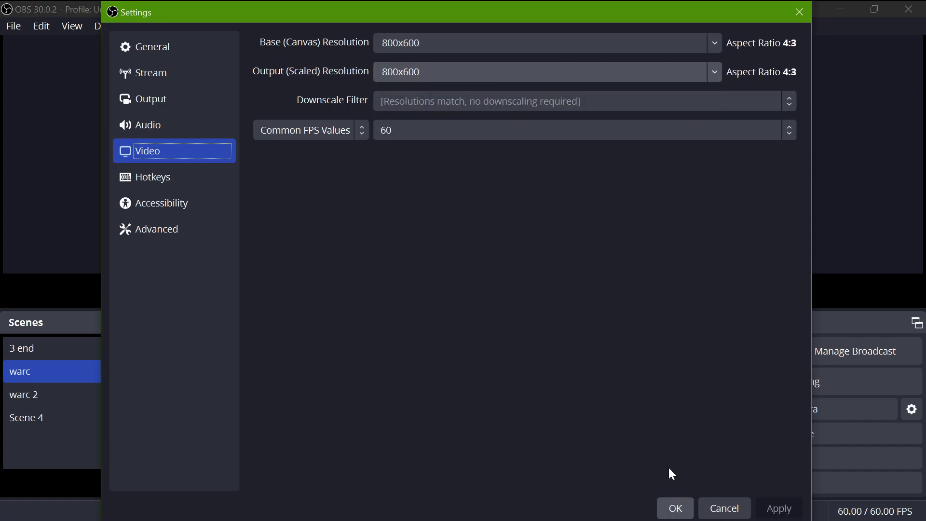
pyautogui.click(675, 507)
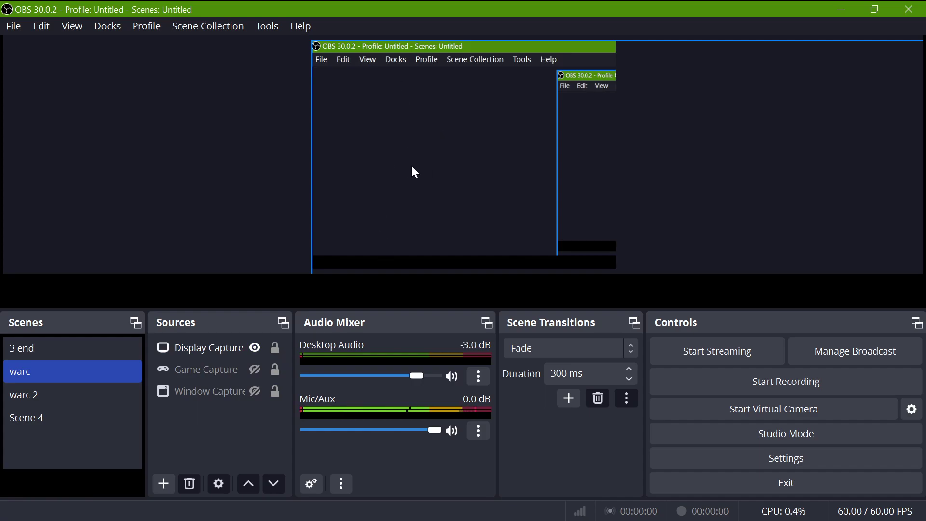
# Replace the 800x600 base and output resolutions with 640x480 in Video settings and save
pyautogui.click(765, 459)
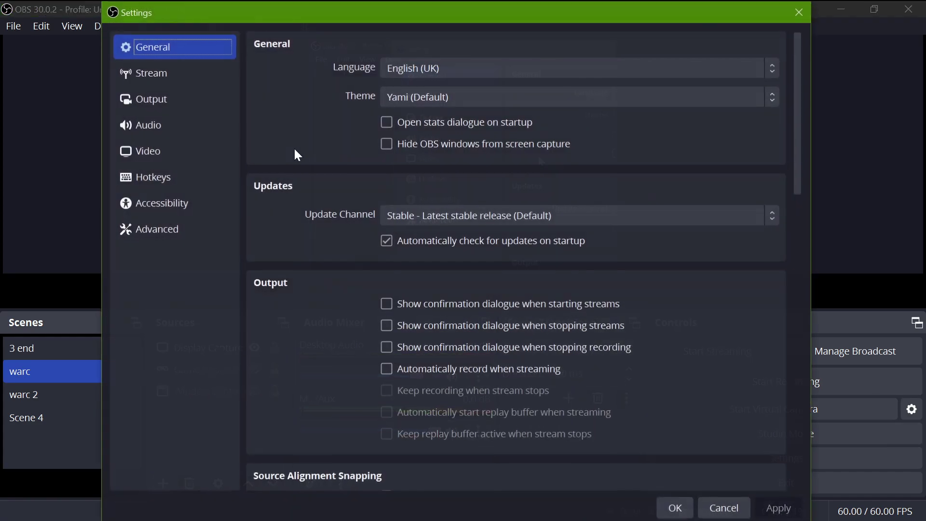
pyautogui.click(166, 151)
pyautogui.click(420, 43)
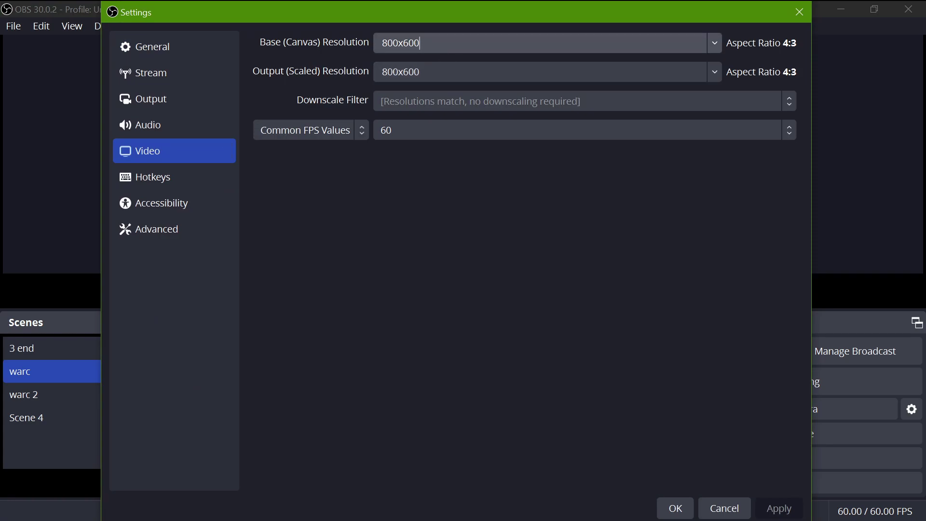
pyautogui.hotkey('ctrl', 'a')
pyautogui.write('640x480')
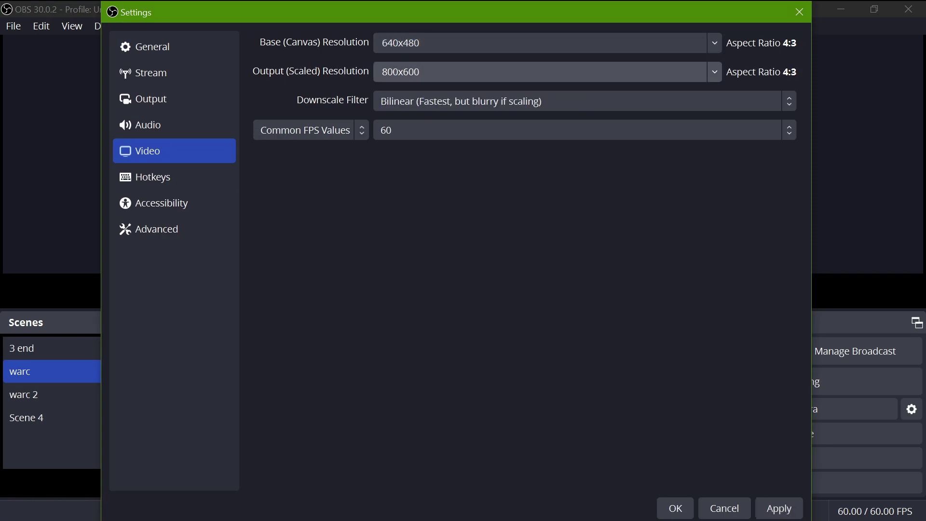
pyautogui.press('Tab')
pyautogui.write('640x480')
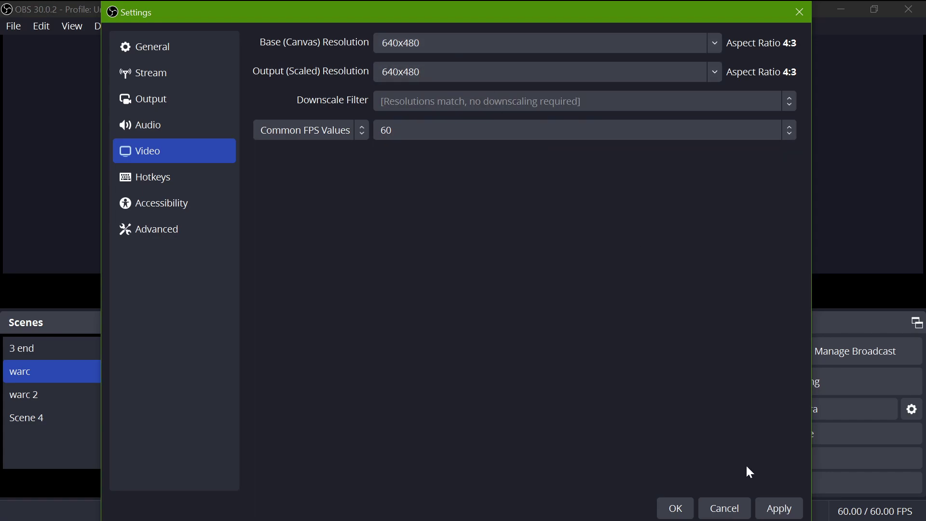
pyautogui.click(774, 509)
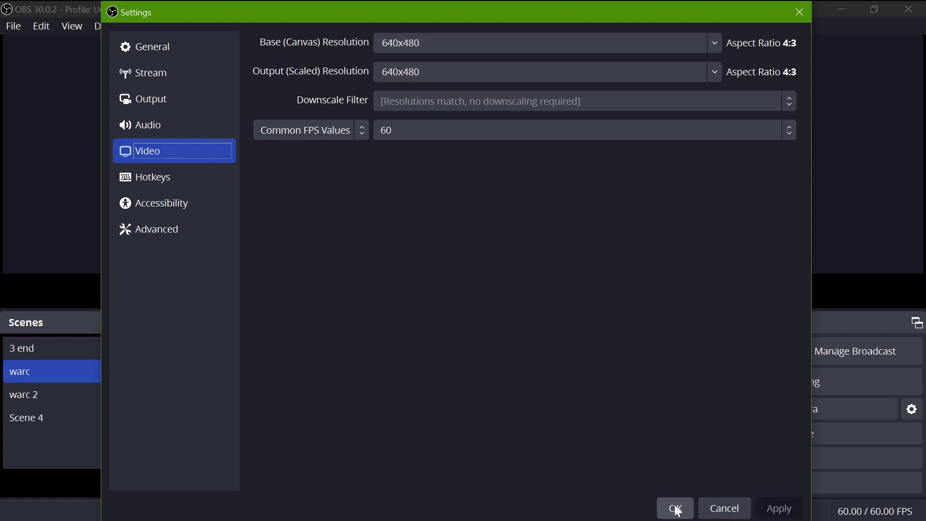
pyautogui.click(674, 507)
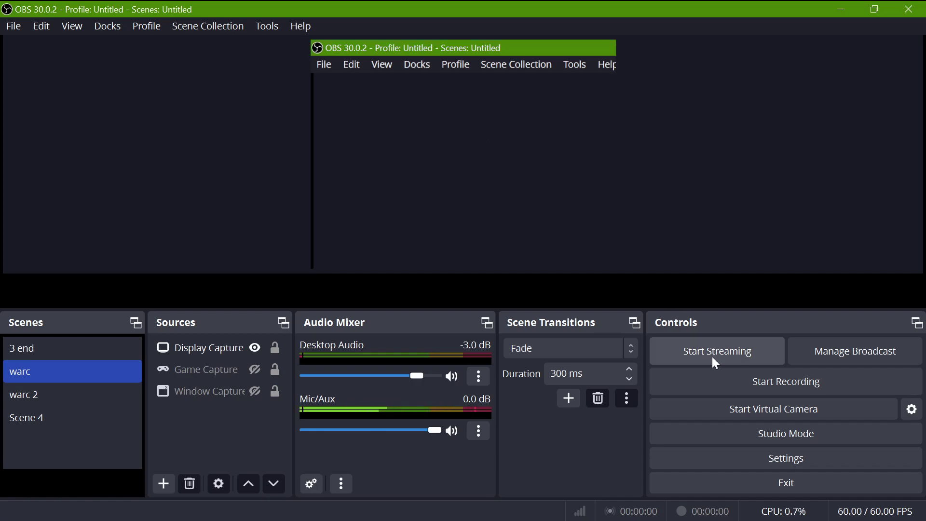
pyautogui.click(787, 470)
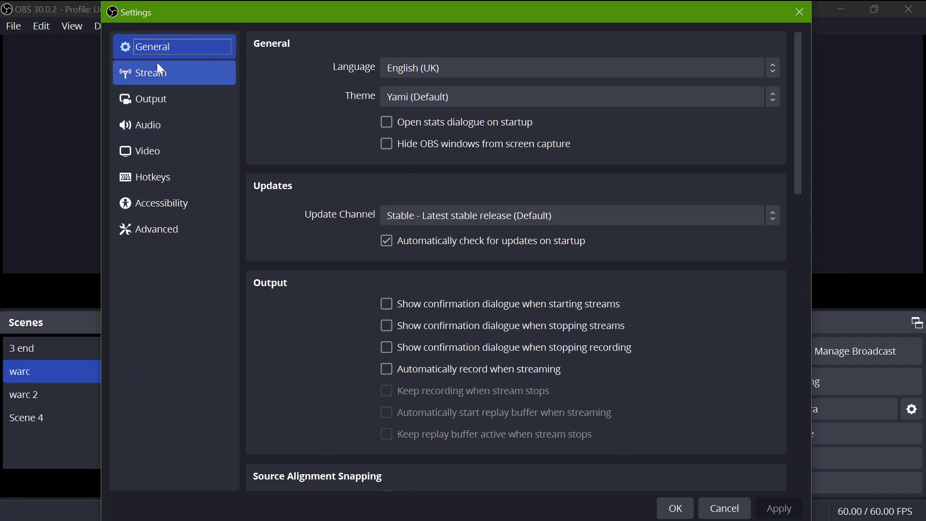
pyautogui.click(159, 178)
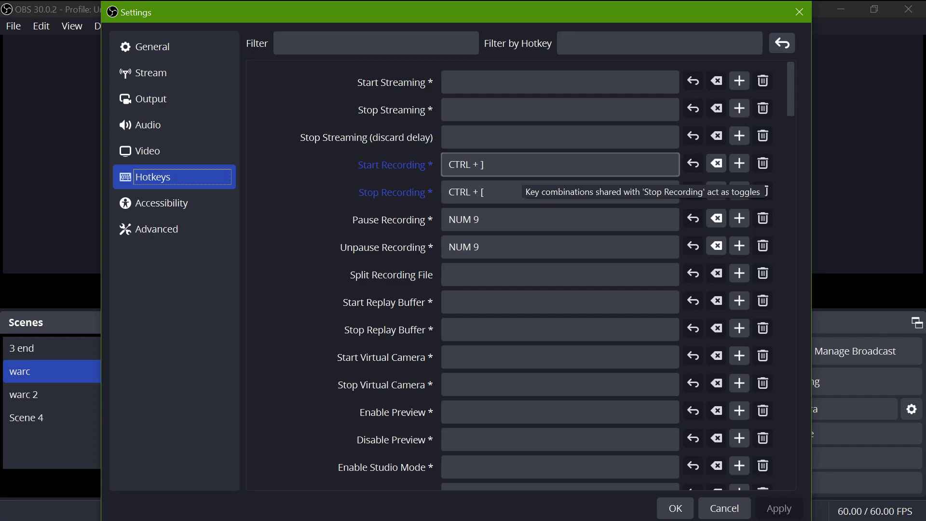
pyautogui.click(678, 509)
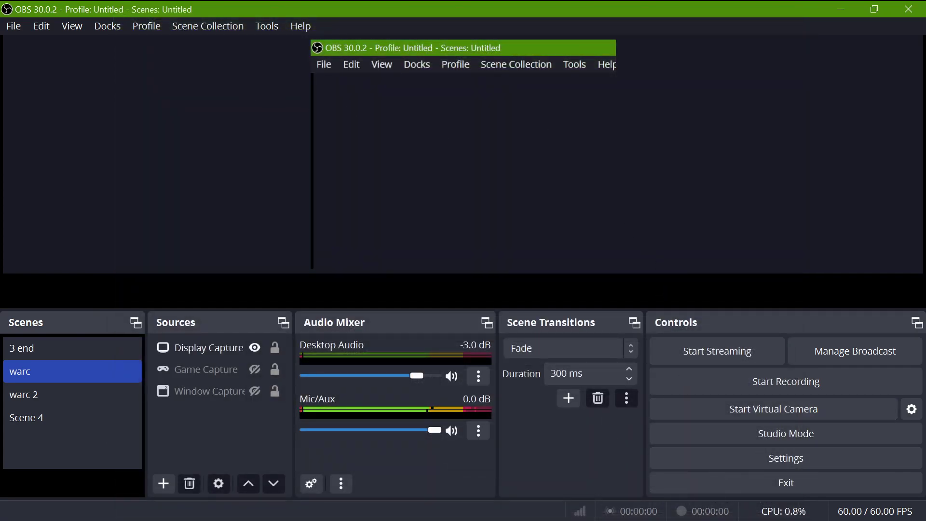
# Bring the second OBS instance to the front from the taskbar
pyautogui.click(699, 510)
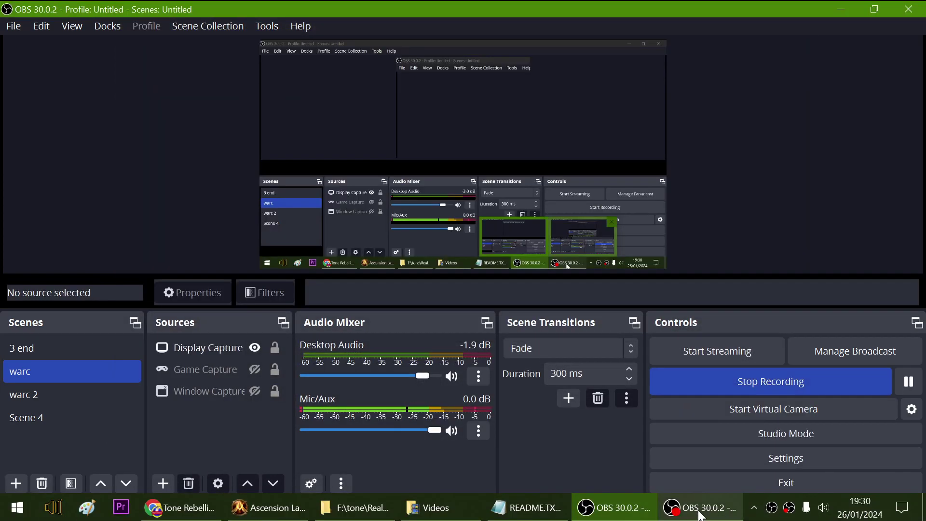
pyautogui.click(16, 511)
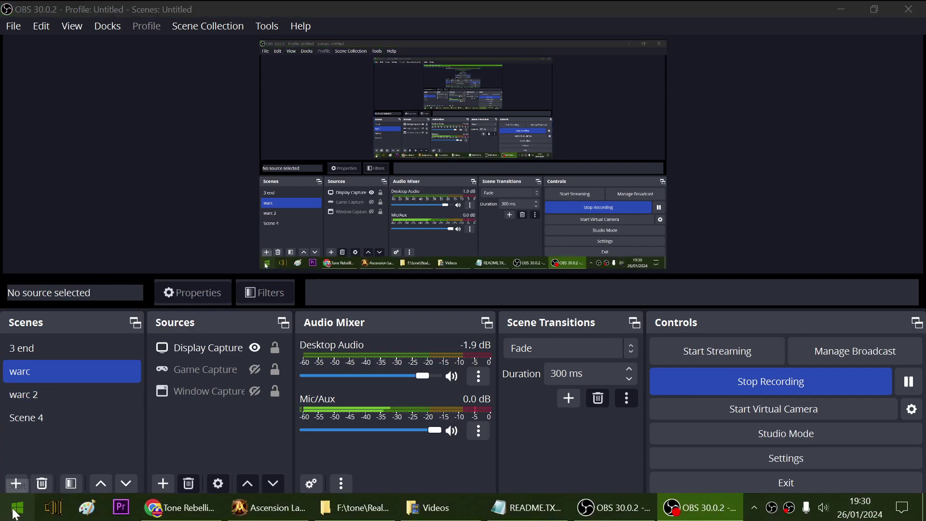
pyautogui.click(626, 514)
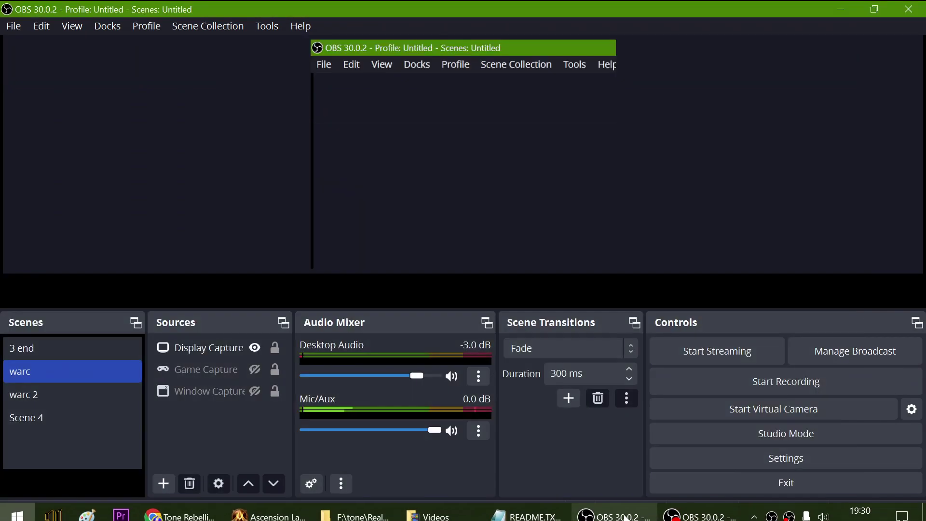
pyautogui.click(623, 515)
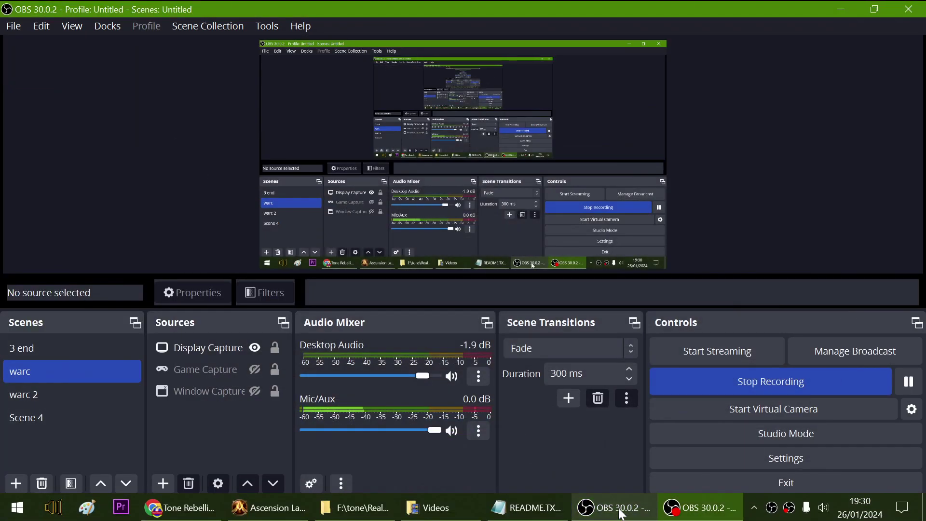
pyautogui.click(622, 514)
# Record a short test clip, stop it, and open the saved recordings folder via File > Show Recordings
pyautogui.click(800, 383)
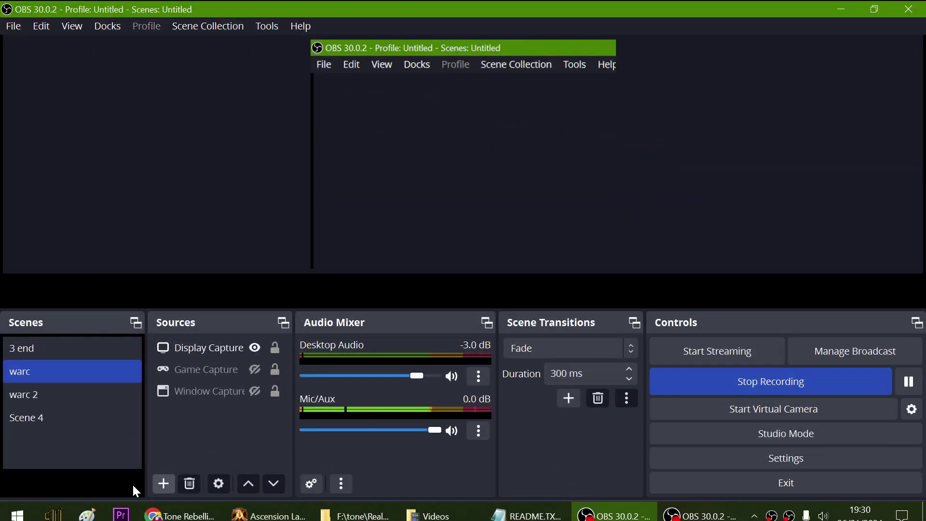
pyautogui.click(17, 513)
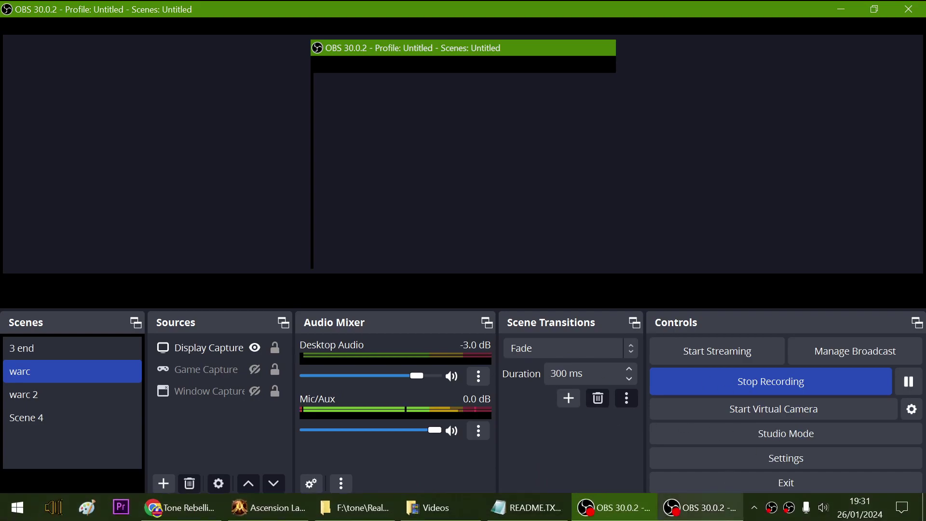
pyautogui.click(756, 387)
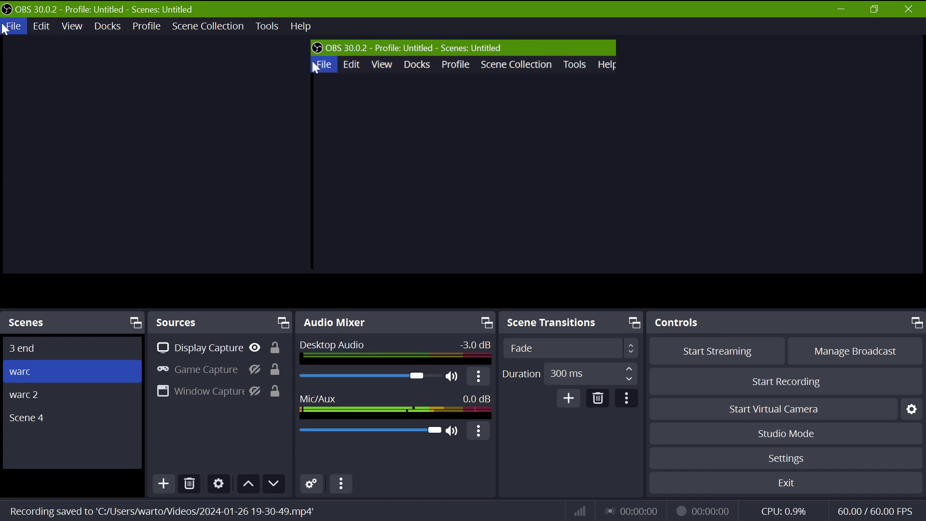
pyautogui.click(13, 26)
pyautogui.click(18, 46)
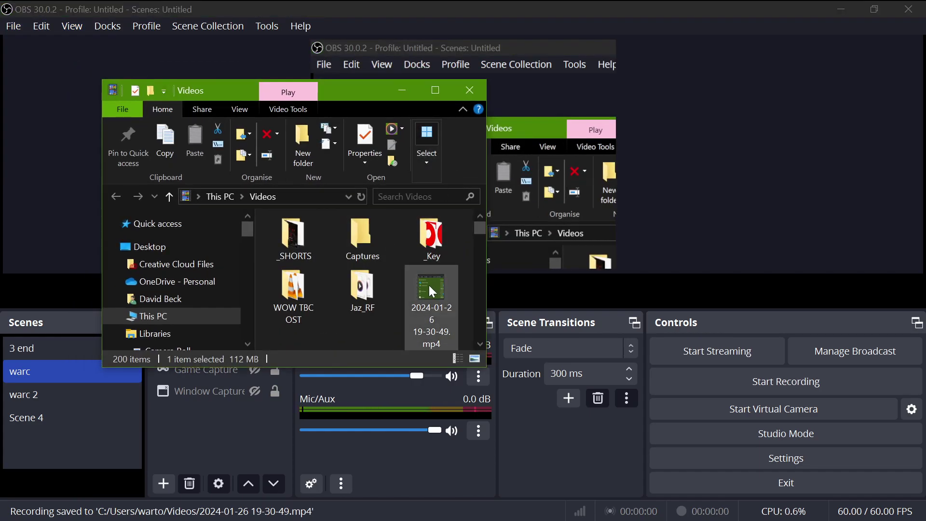
pyautogui.doubleClick(429, 285)
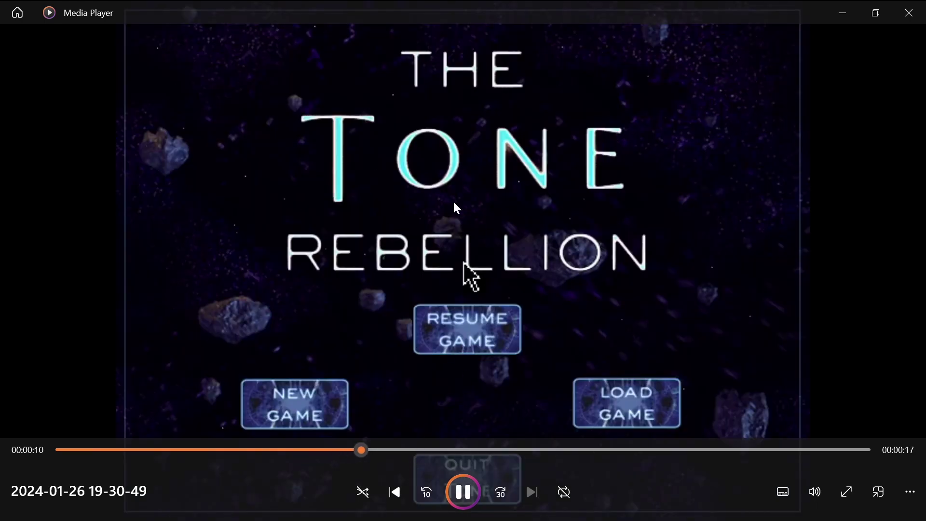
pyautogui.click(598, 450)
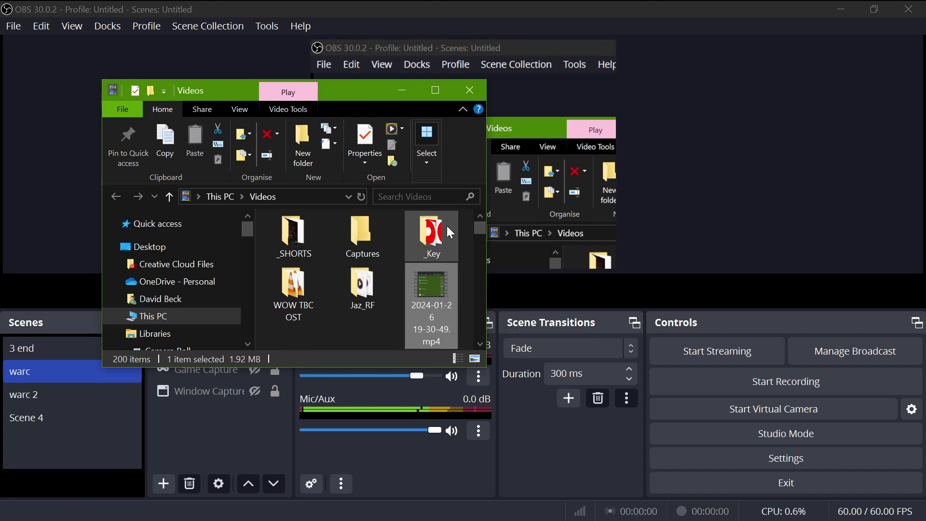
# Minimize the Videos folder, return to the tutorial-recording OBS instance, and deselect Window Capture
pyautogui.moveTo(497, 503)
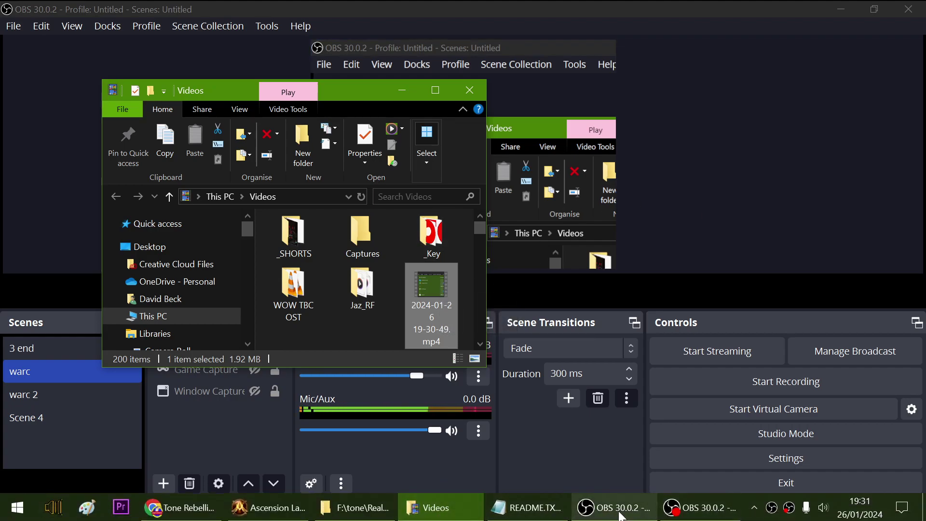
pyautogui.moveTo(631, 511)
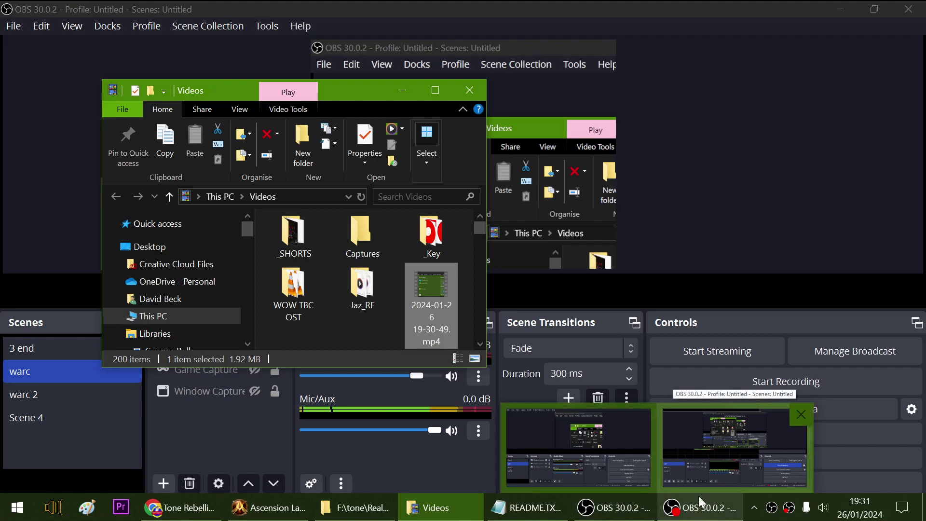
pyautogui.click(402, 91)
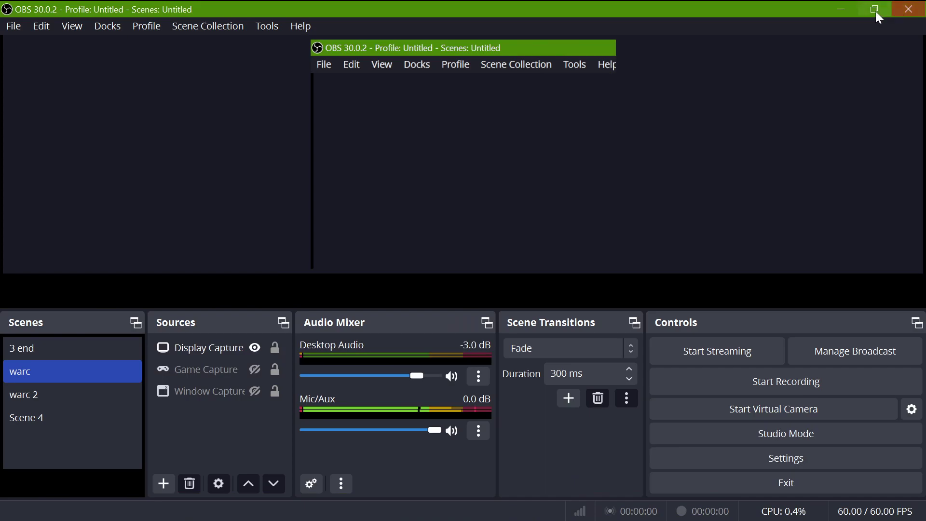
pyautogui.click(724, 516)
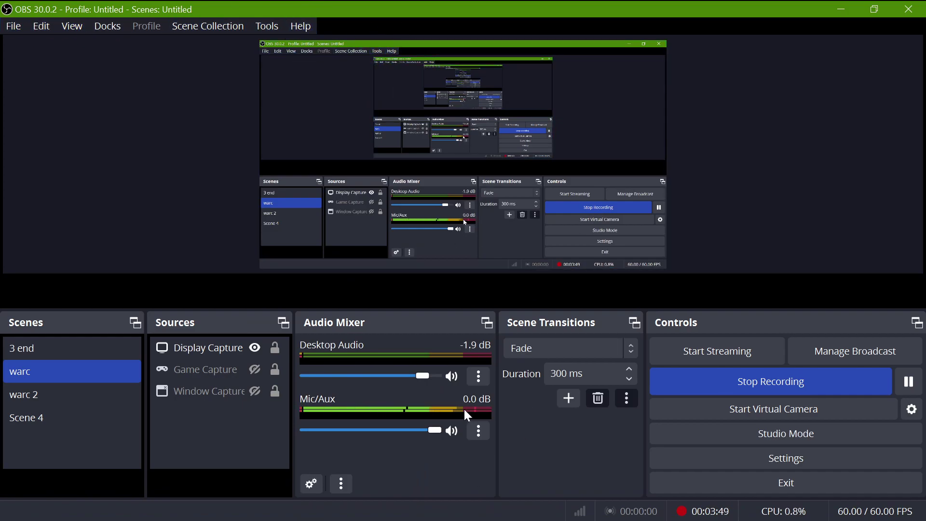
pyautogui.click(233, 393)
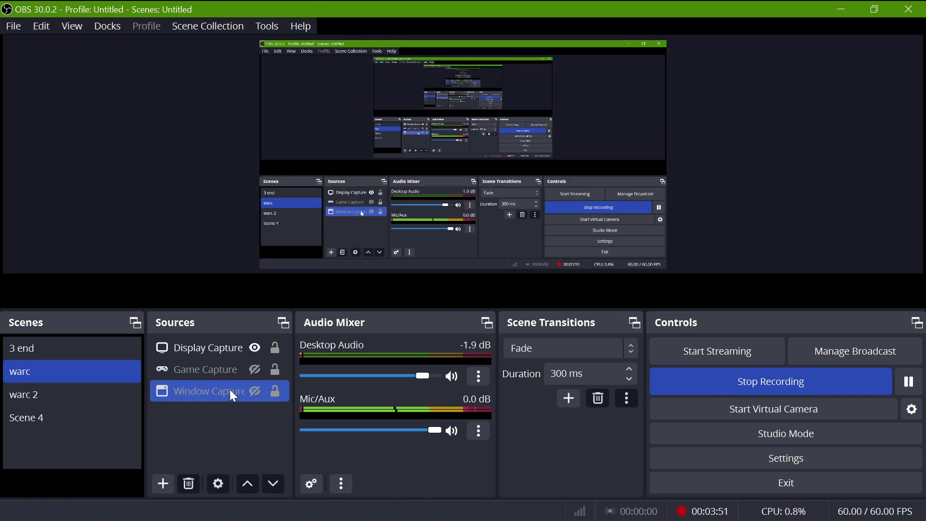
pyautogui.keyDown('ctrl'); pyautogui.click(226, 378); pyautogui.keyUp('ctrl')
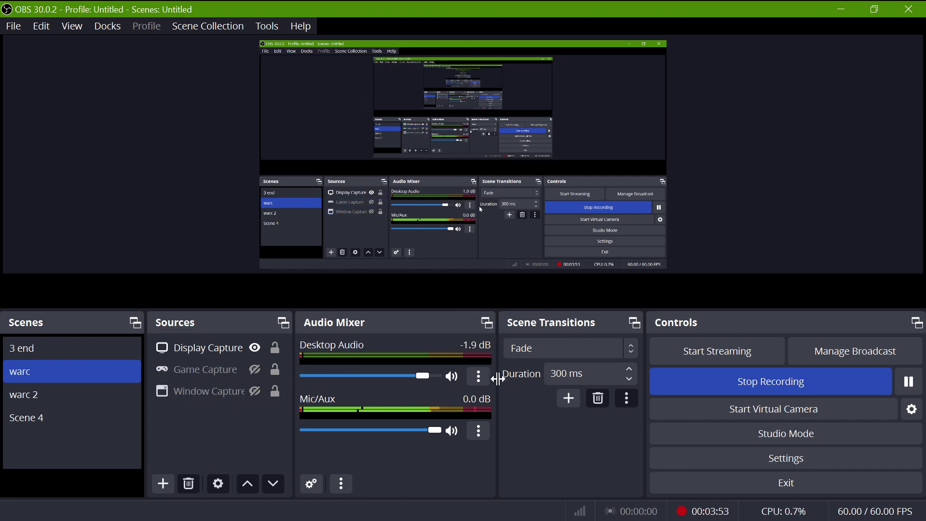
pyautogui.click(478, 379)
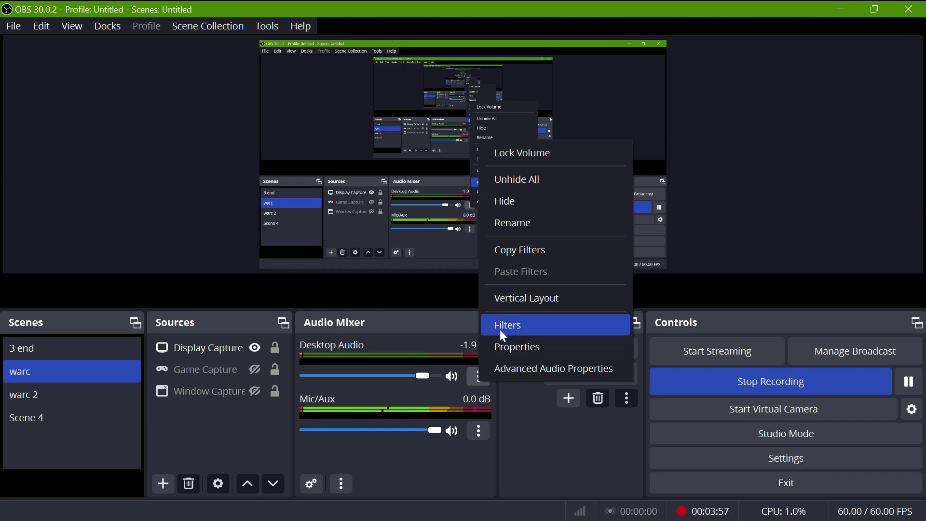
pyautogui.click(517, 325)
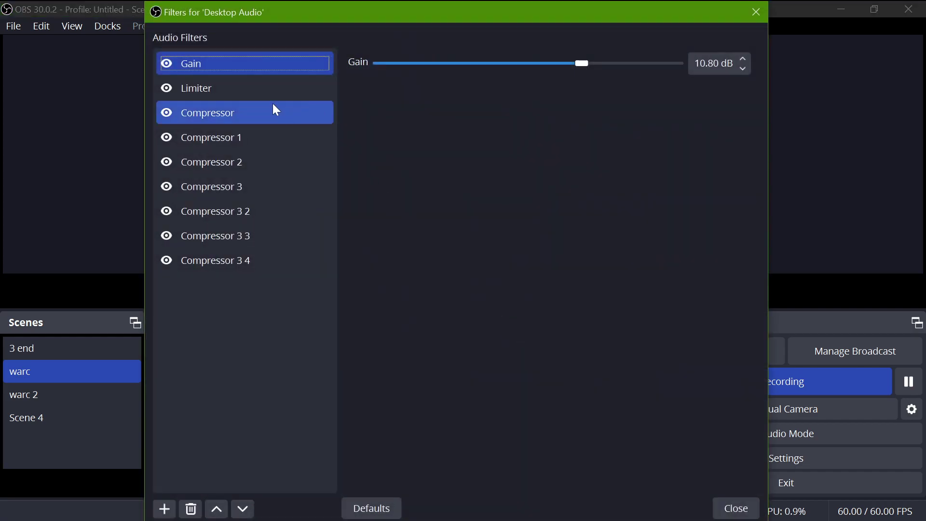
pyautogui.click(736, 508)
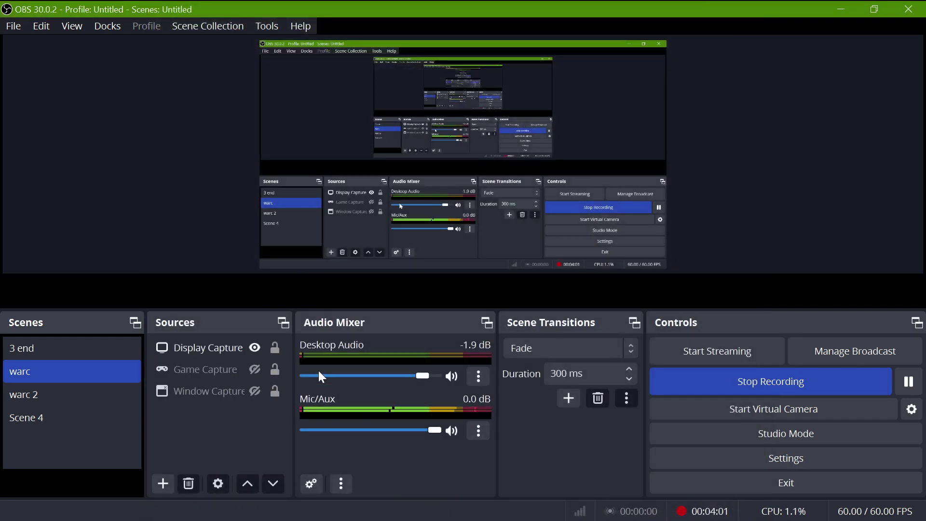
pyautogui.click(480, 372)
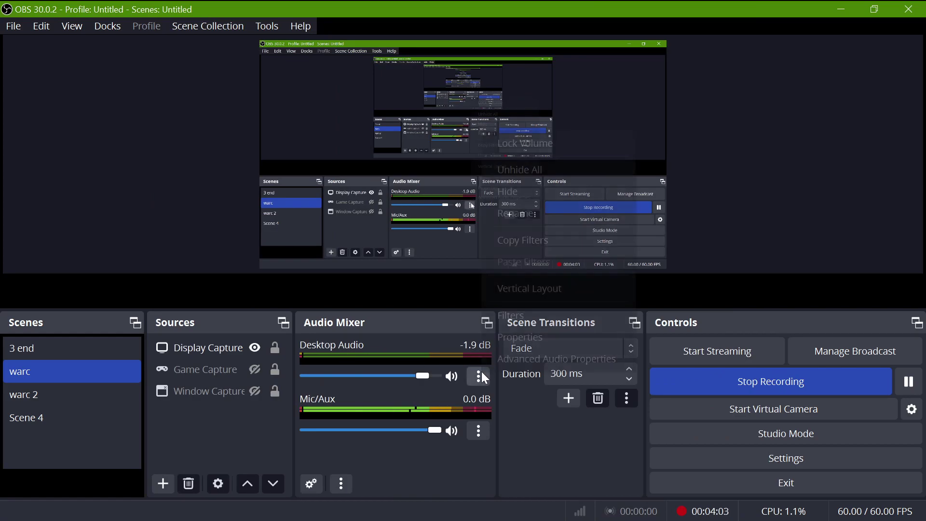
pyautogui.click(511, 316)
pyautogui.click(213, 260)
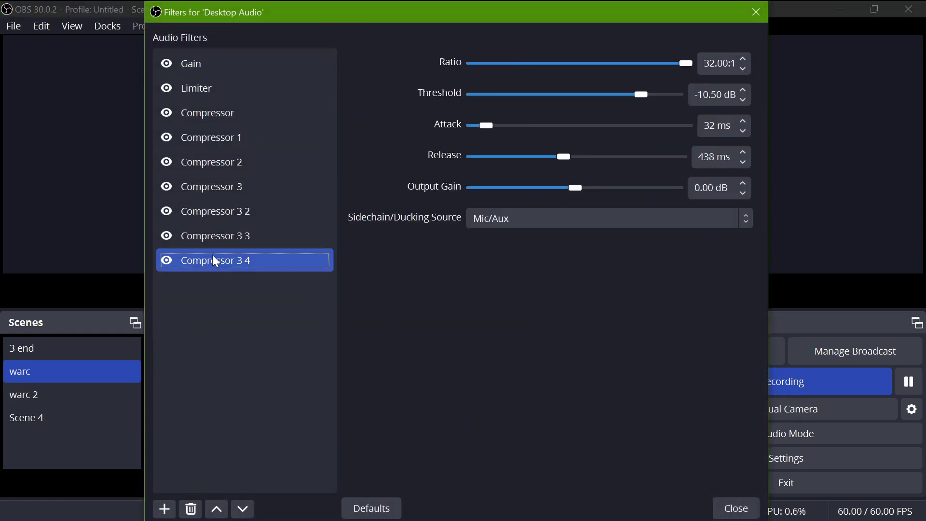
pyautogui.click(229, 235)
pyautogui.click(239, 213)
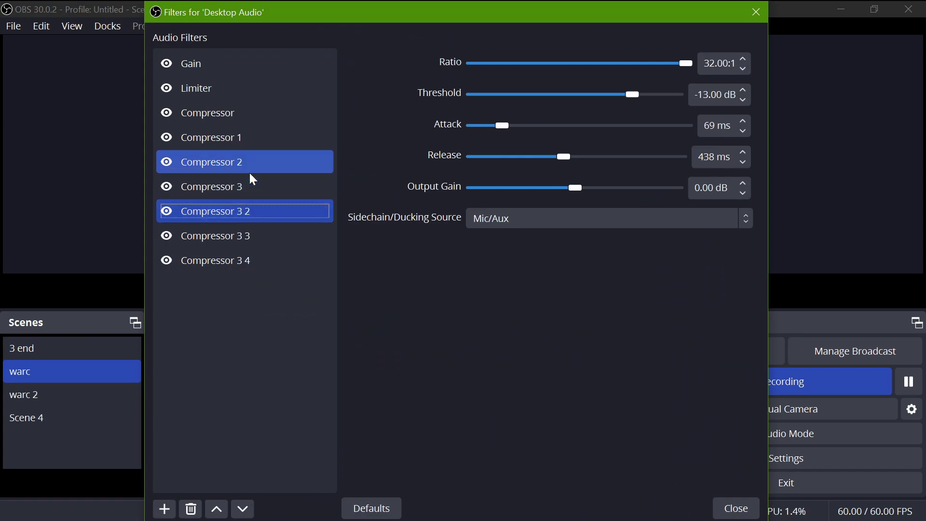
pyautogui.click(250, 188)
pyautogui.click(248, 164)
pyautogui.click(250, 140)
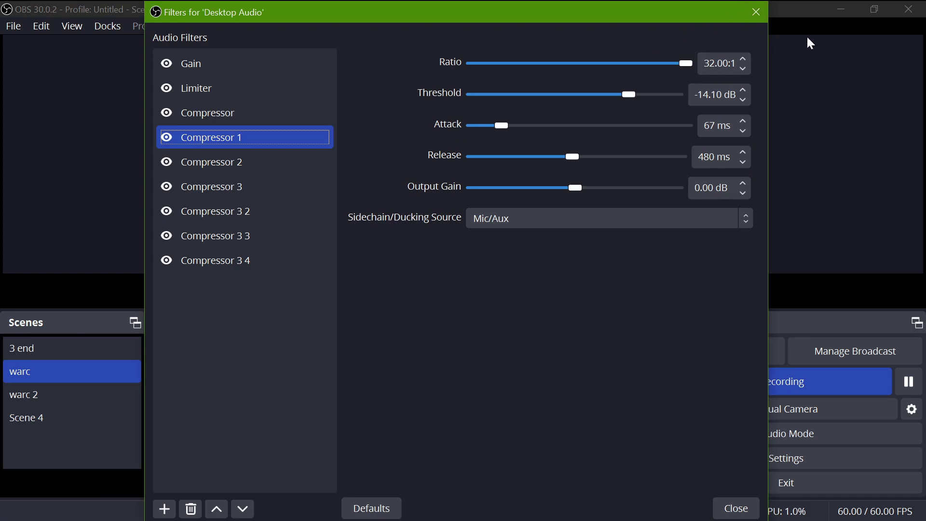
pyautogui.click(756, 12)
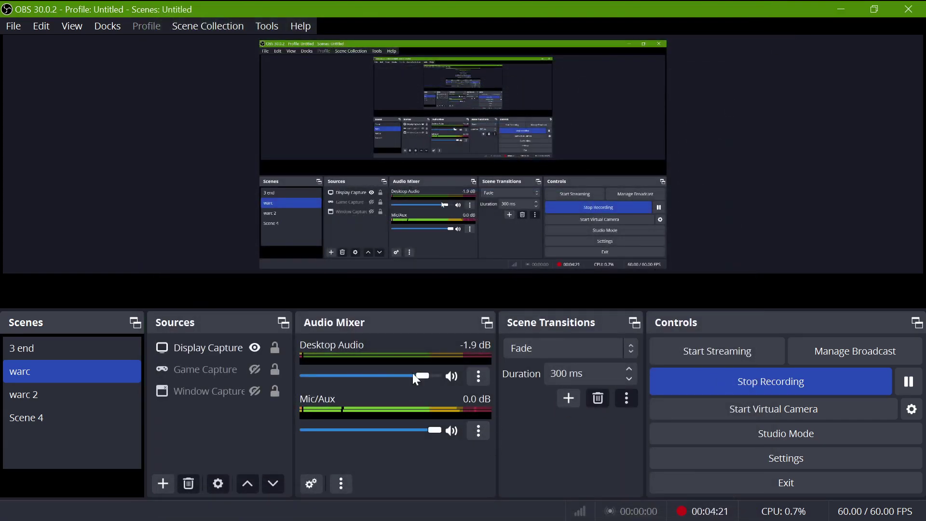
pyautogui.click(226, 348)
pyautogui.click(310, 347)
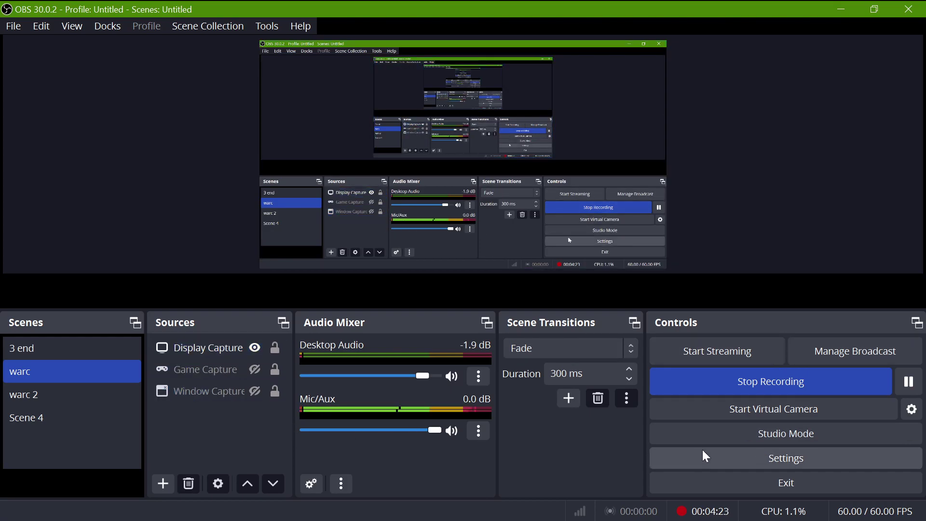